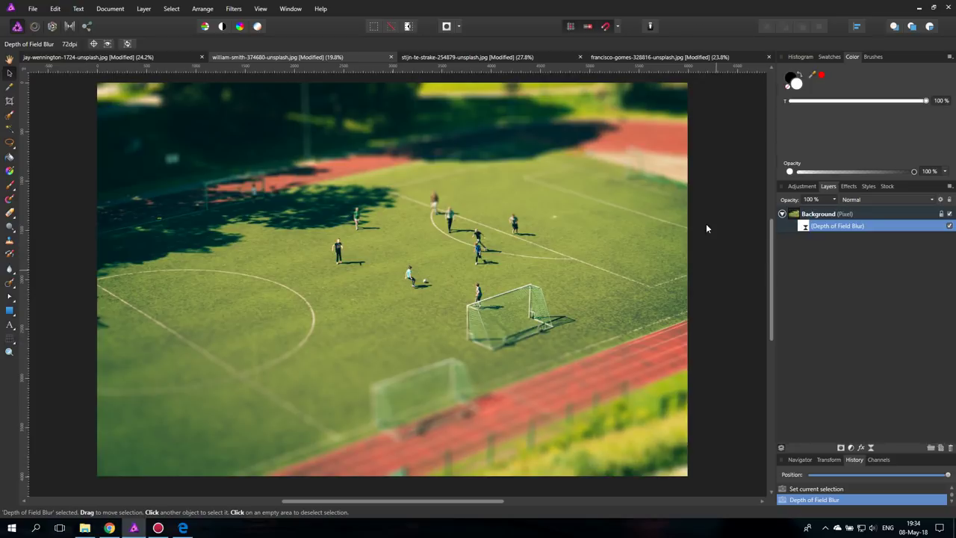
# - Show the red sight-line and protractor layers on the piano photo, then return to the soccer field image
pyautogui.click(635, 58)
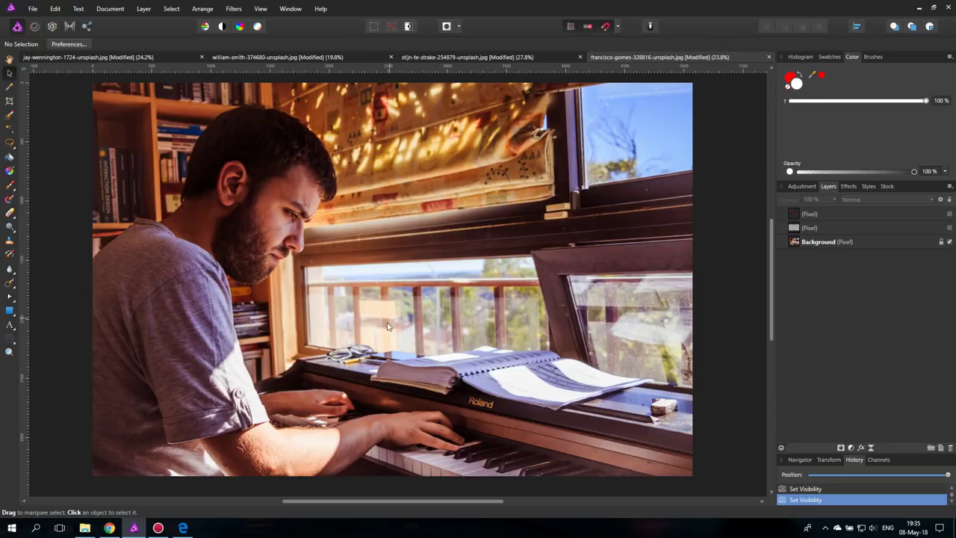
pyautogui.click(949, 213)
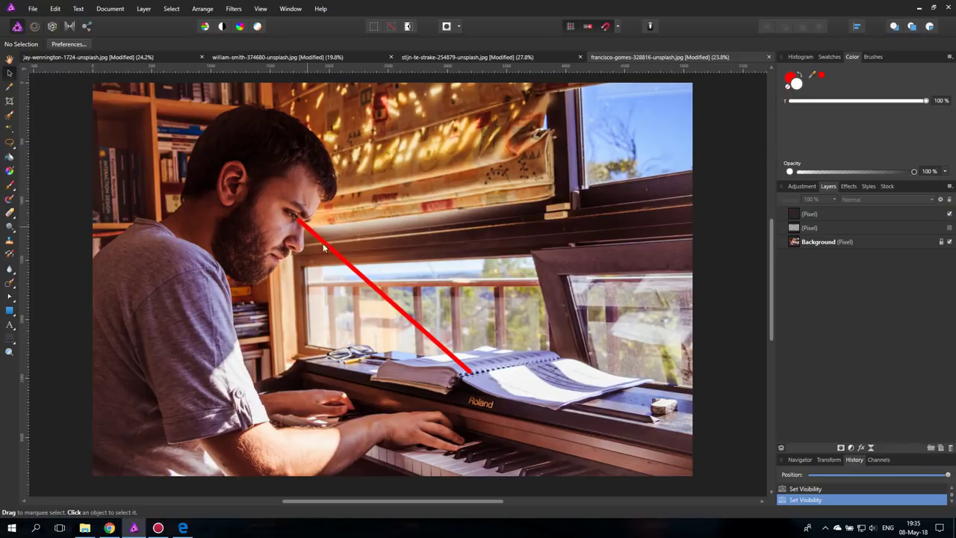
pyautogui.click(949, 227)
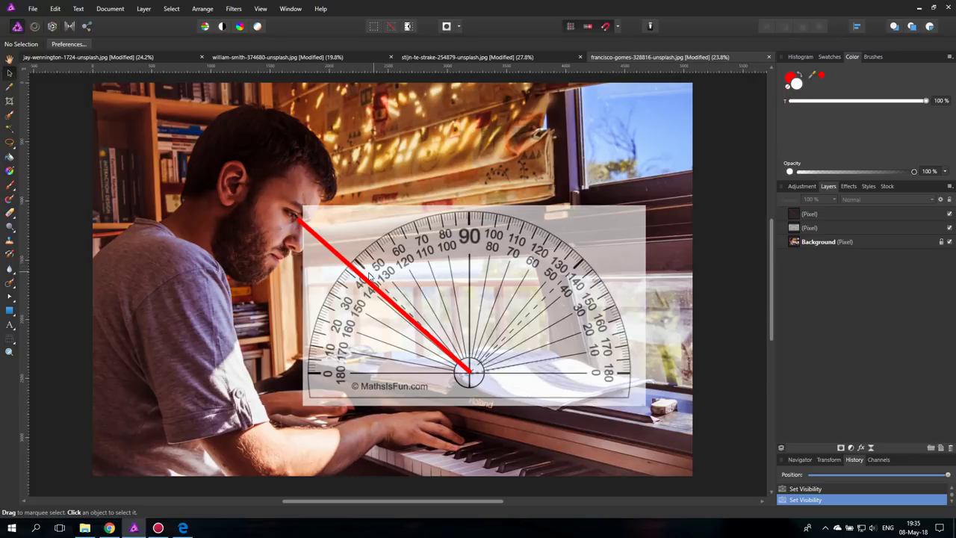
pyautogui.click(317, 58)
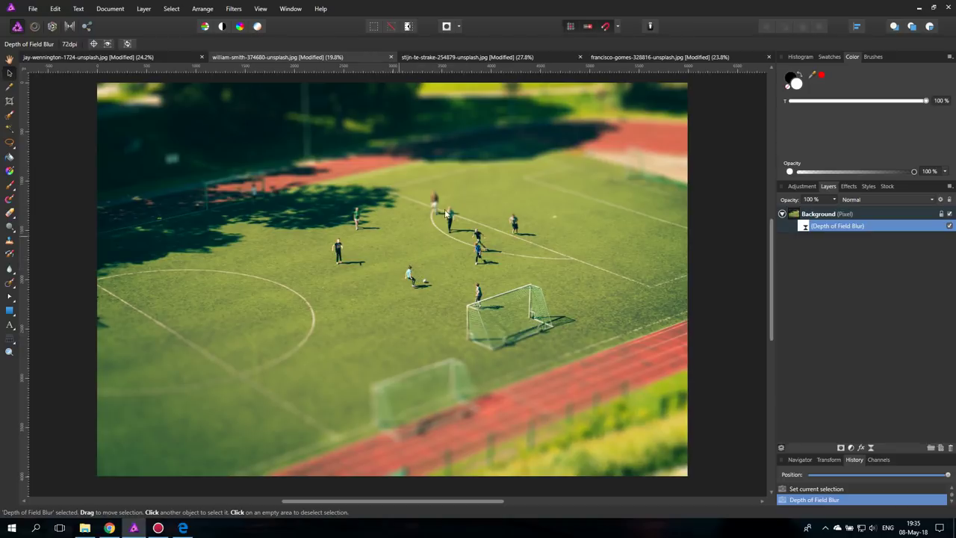
pyautogui.click(448, 58)
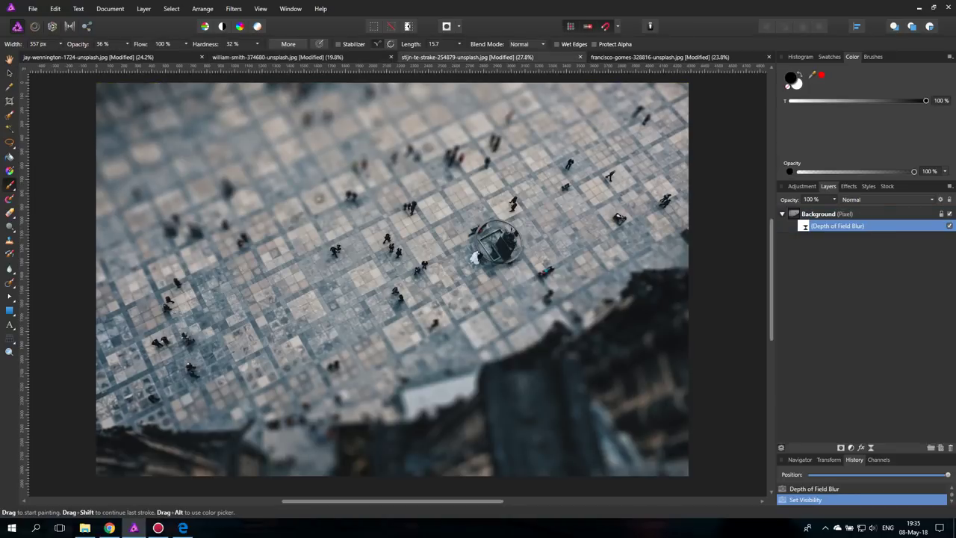
pyautogui.click(10, 73)
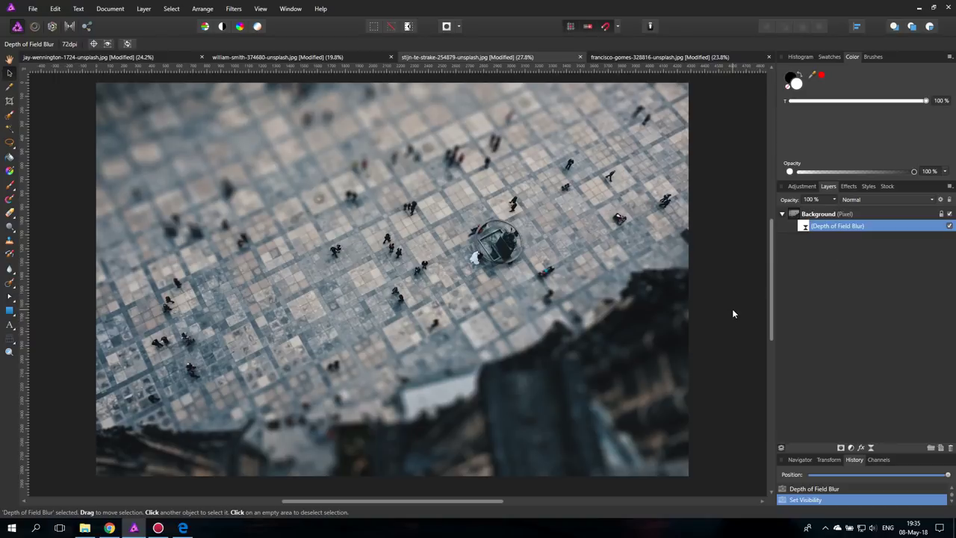
pyautogui.click(949, 225)
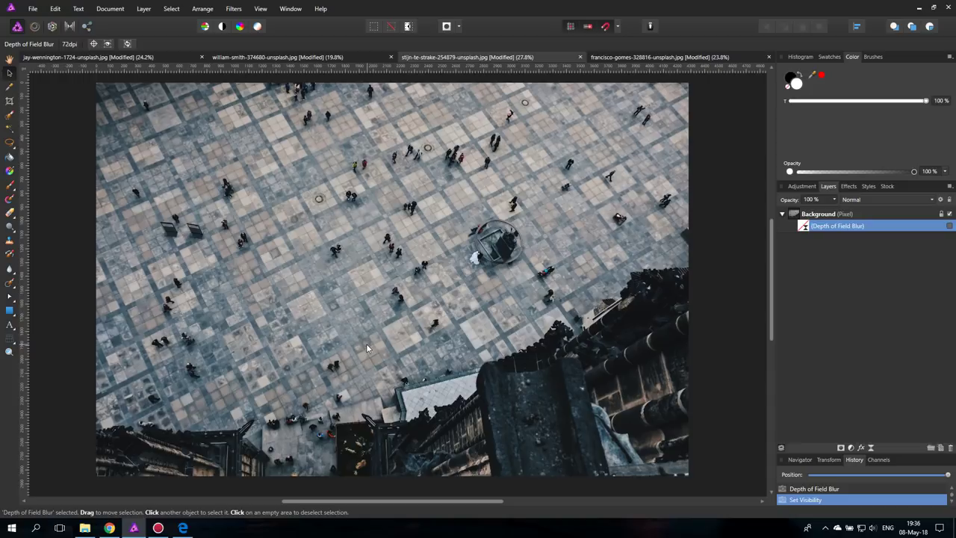
pyautogui.click(949, 225)
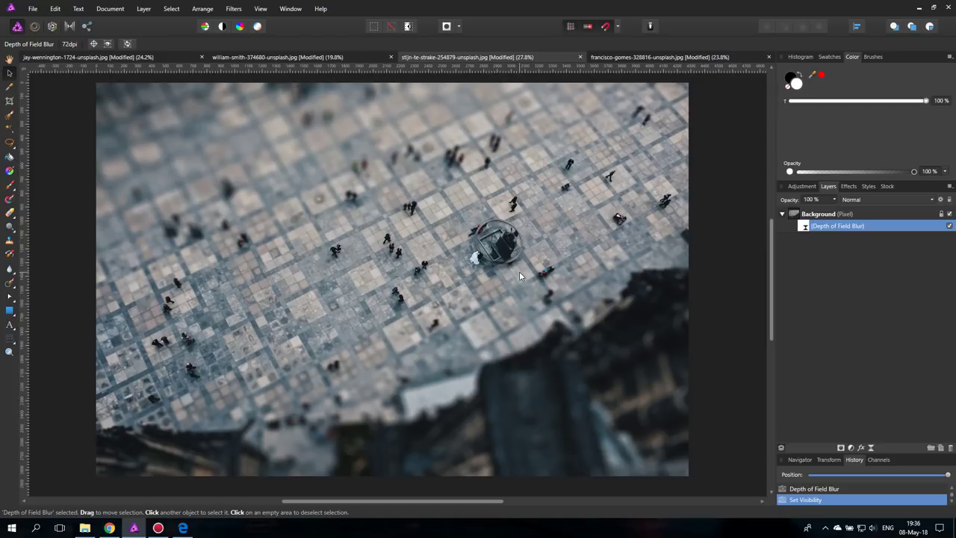
pyautogui.click(343, 57)
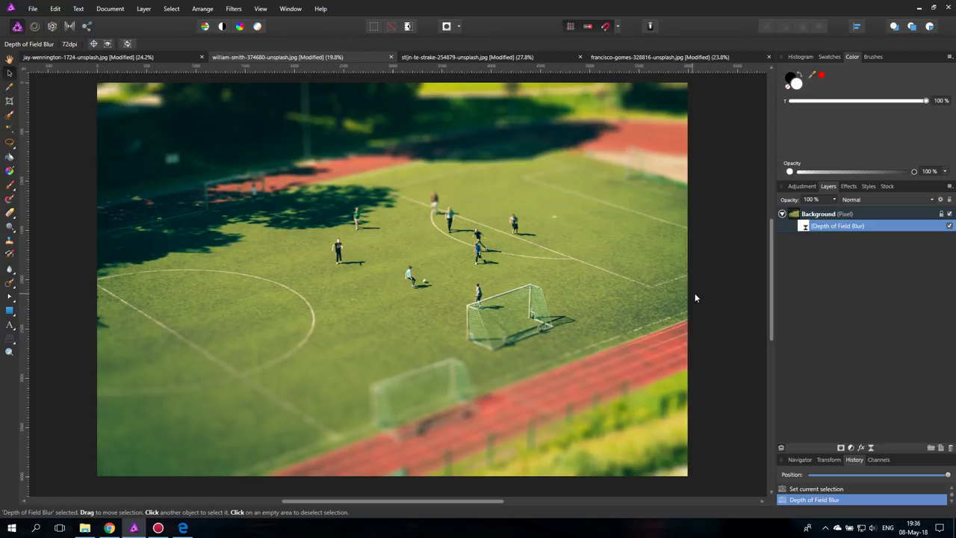
# - Hide the Depth of Field Blur on the soccer field and rooftops photos, then delete the soccer field's blur layer
pyautogui.click(949, 226)
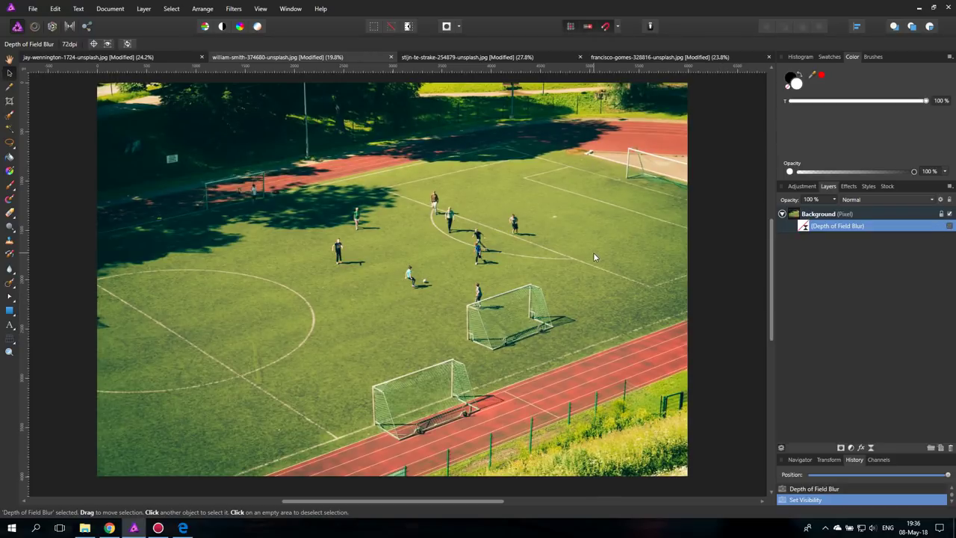
pyautogui.click(108, 59)
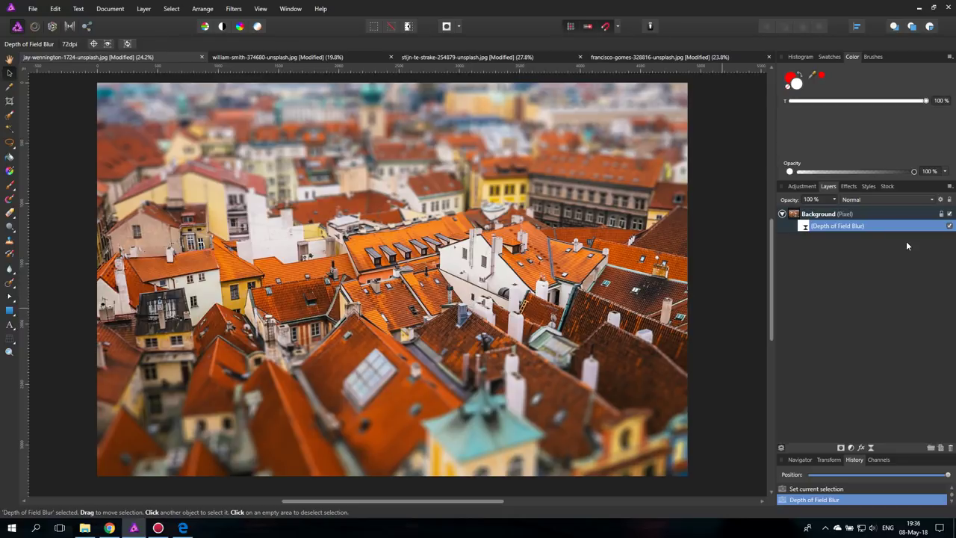
pyautogui.click(949, 225)
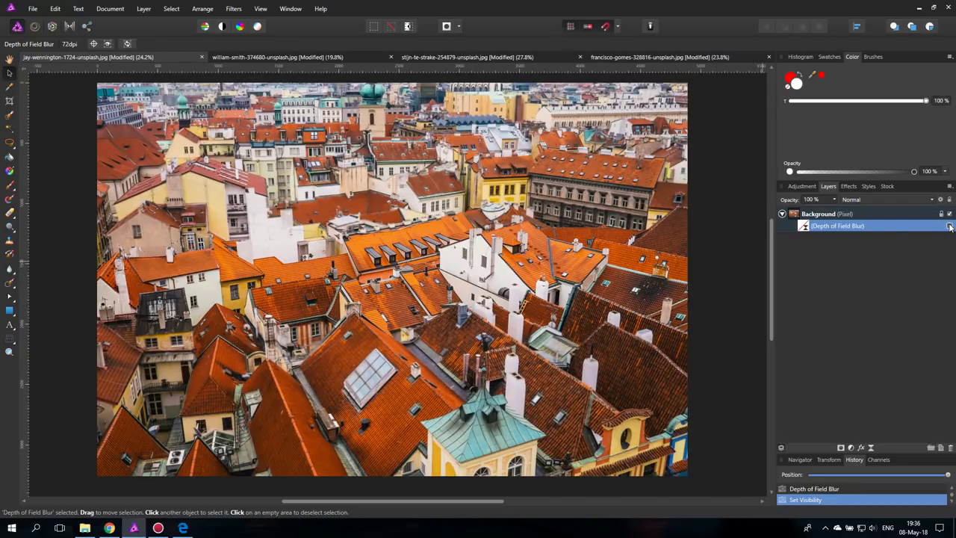
pyautogui.click(280, 59)
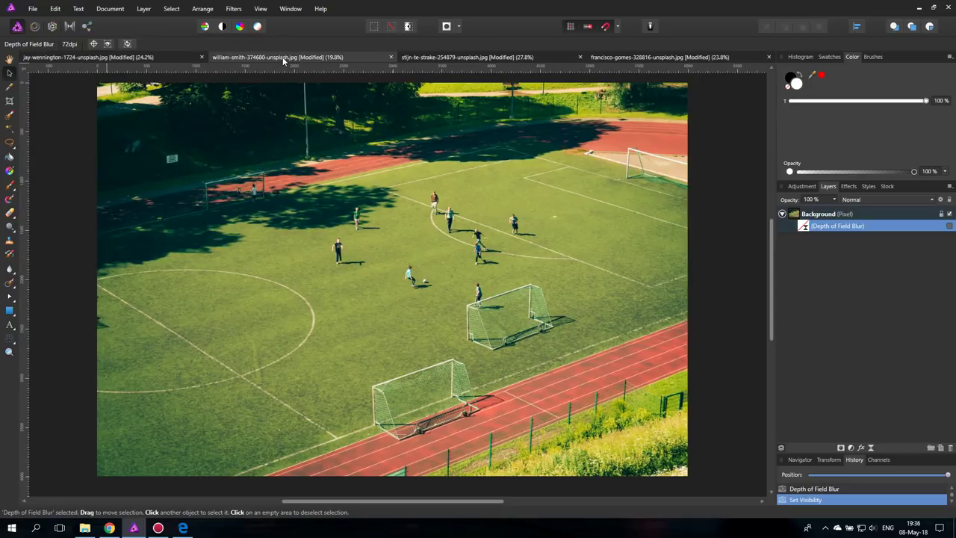
pyautogui.click(803, 228)
# - Add a live Depth of Field filter to the Background layer and set its mode to Tilt Shift
pyautogui.click(950, 448)
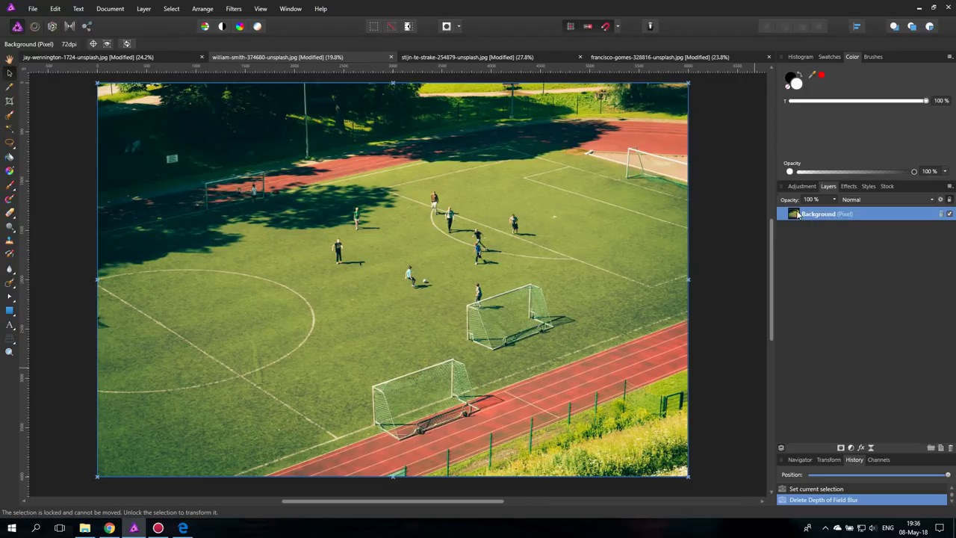
pyautogui.click(870, 448)
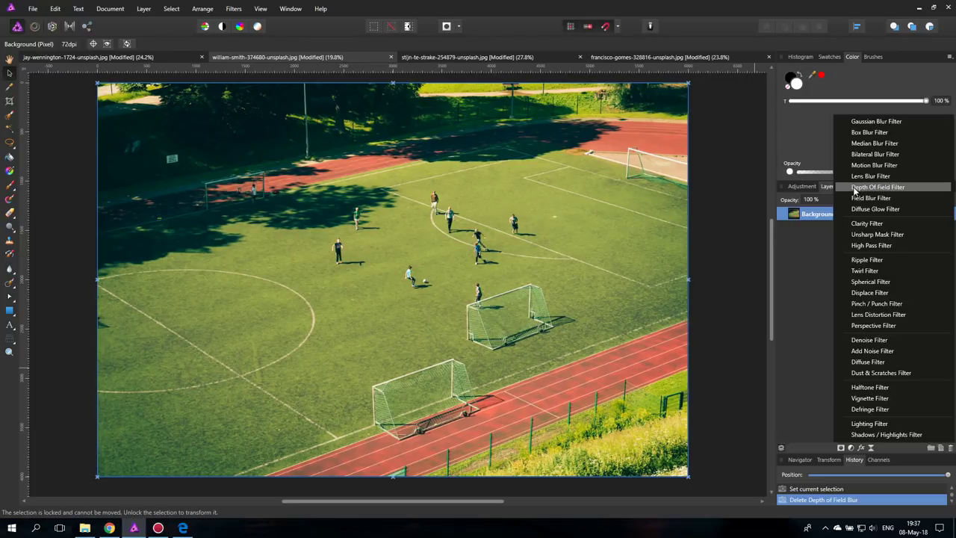
pyautogui.click(891, 189)
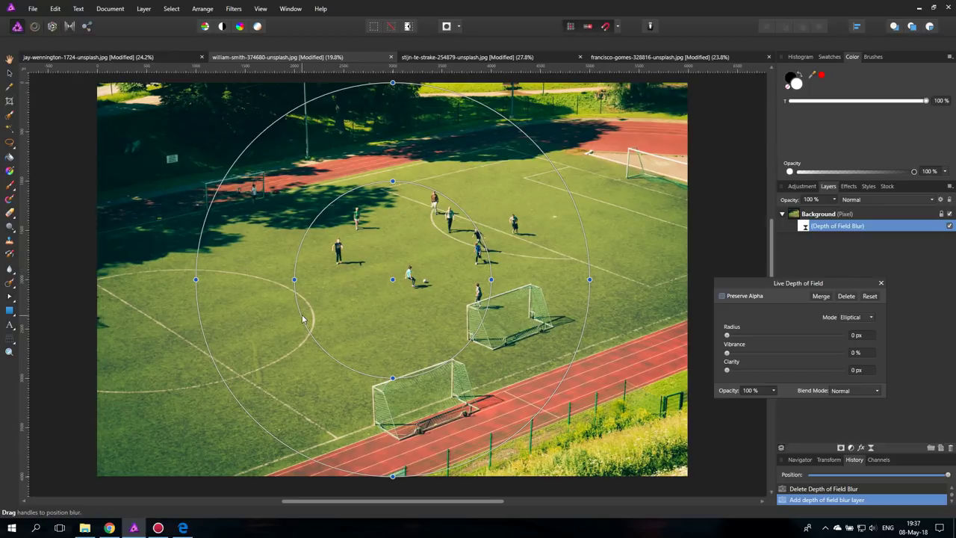
pyautogui.click(855, 320)
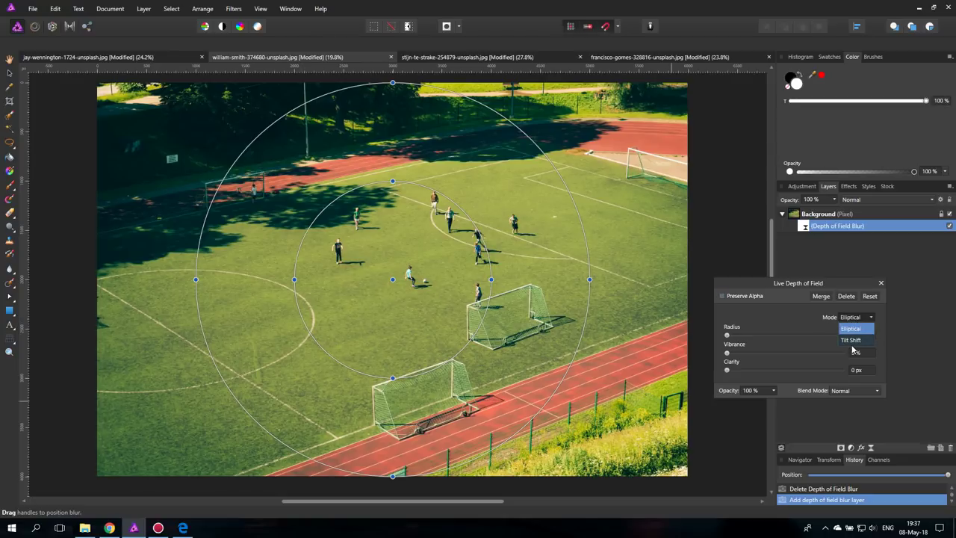
pyautogui.click(853, 340)
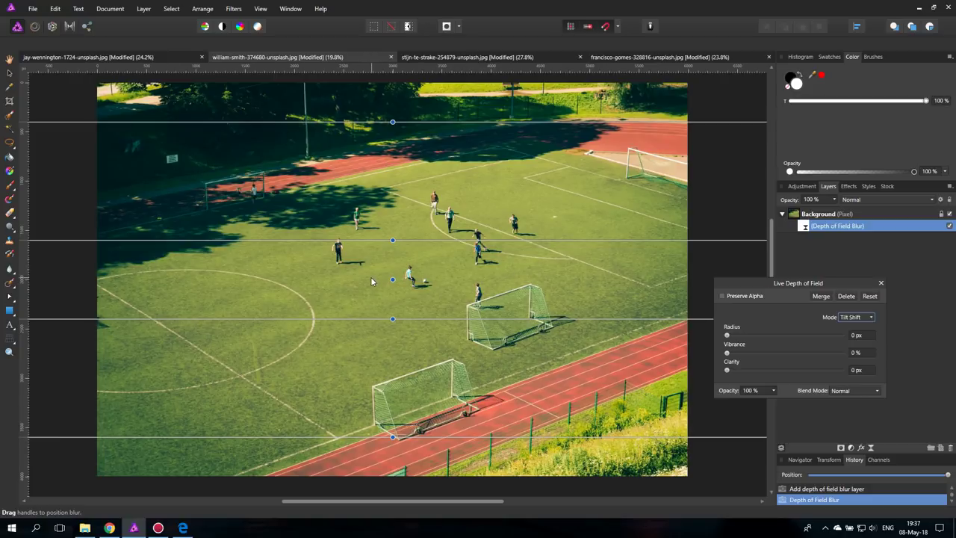
# - Browse the Bing vintage camera images, viewing the Canon G-III and the folding press camera
pyautogui.click(188, 530)
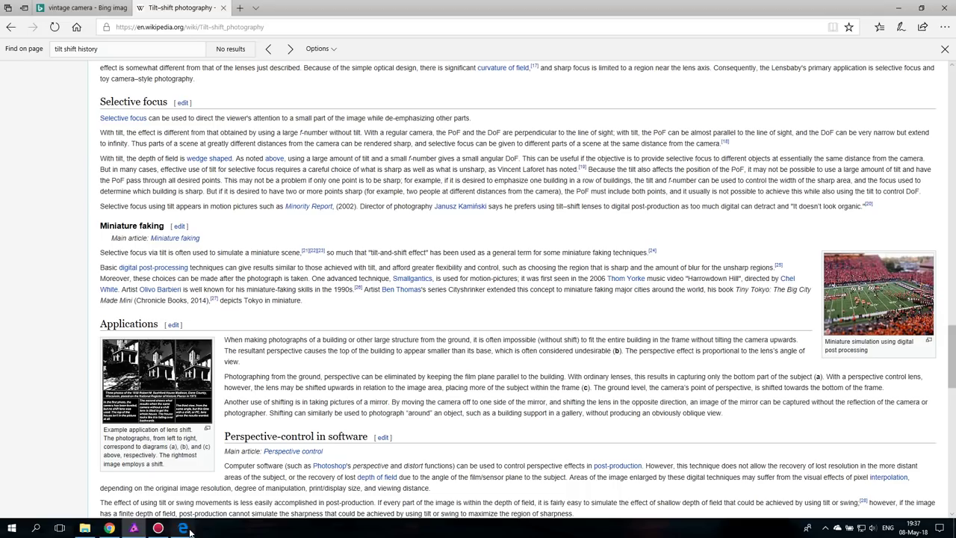
pyautogui.click(95, 8)
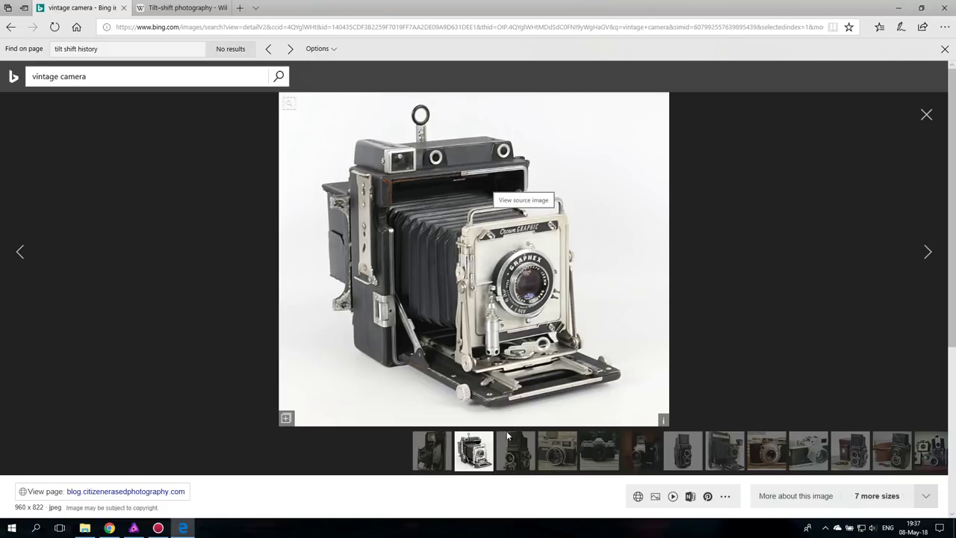
pyautogui.click(552, 454)
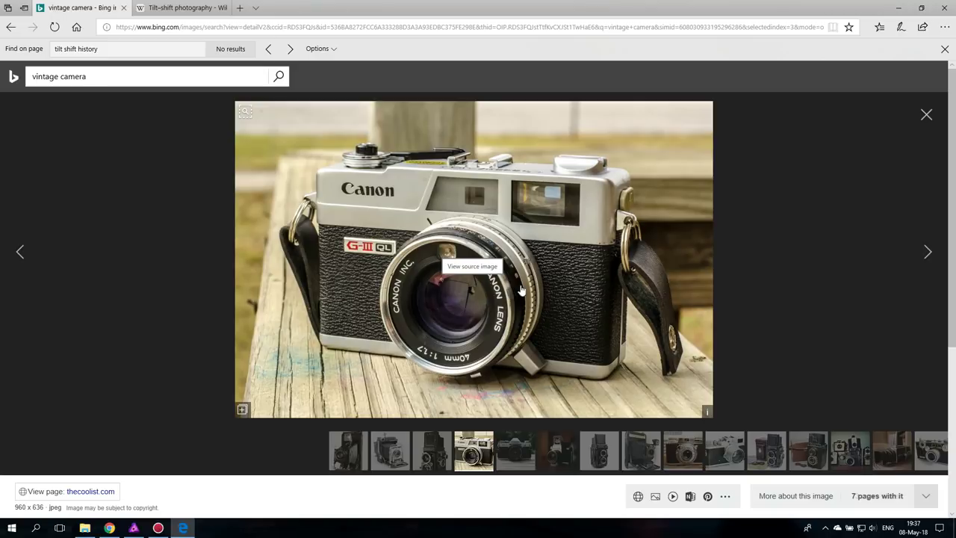
pyautogui.click(400, 459)
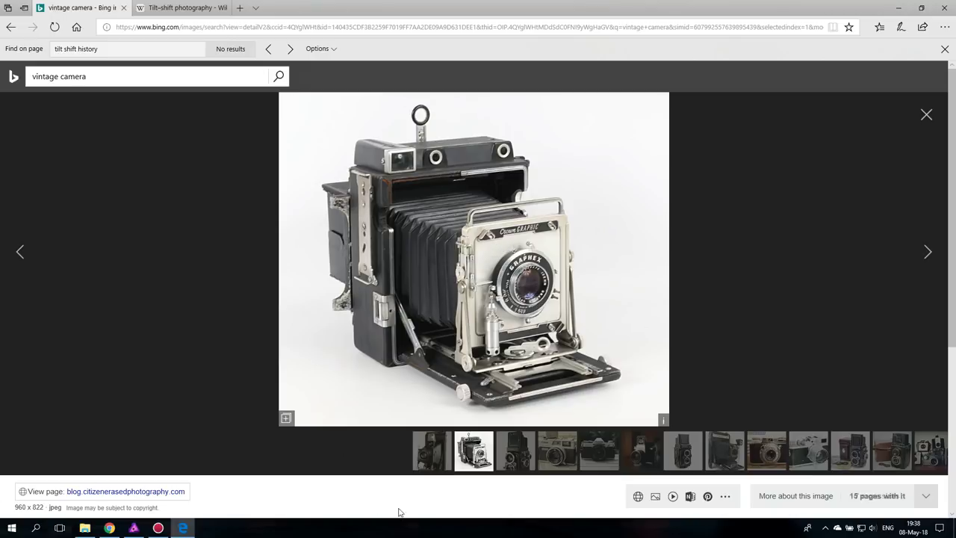
# - In the Tilt-shift photography article, view the Nikon 24 mm tilt lens photo enlarged
pyautogui.click(180, 7)
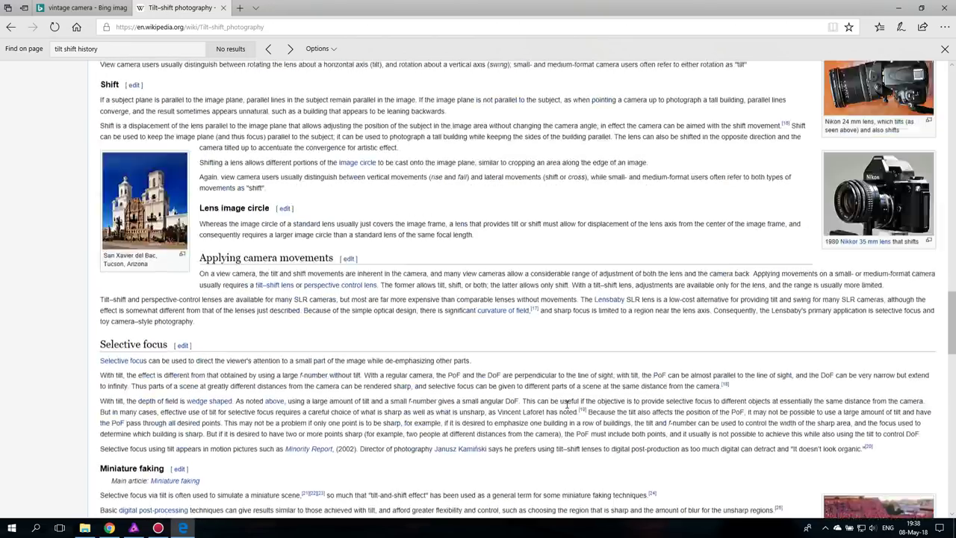
pyautogui.scroll(7, 575, 382)
pyautogui.click(888, 390)
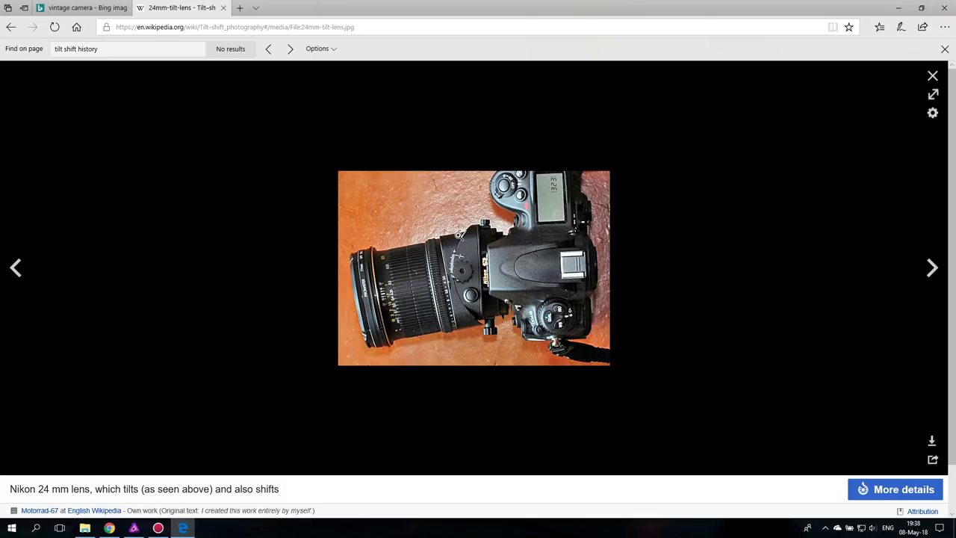
pyautogui.click(932, 78)
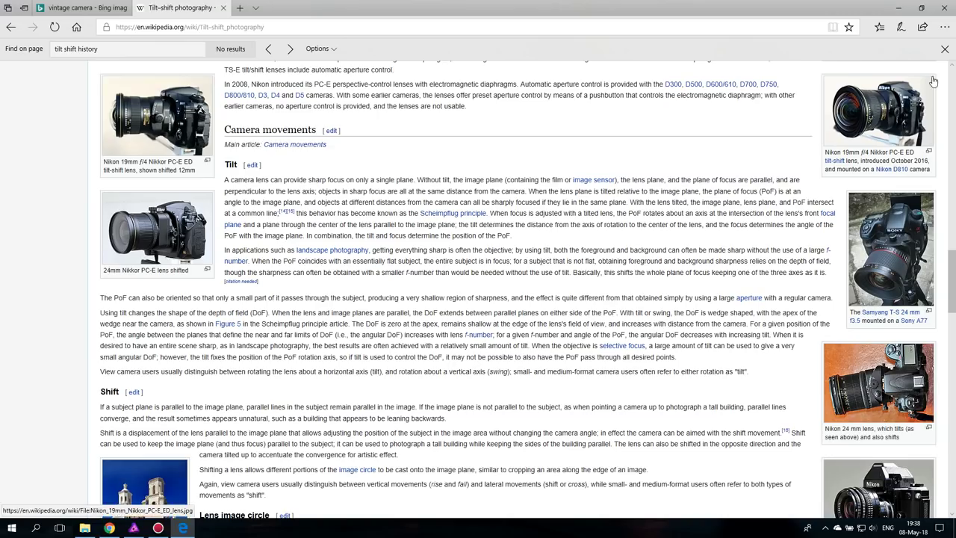
pyautogui.scroll(-8, 407, 384)
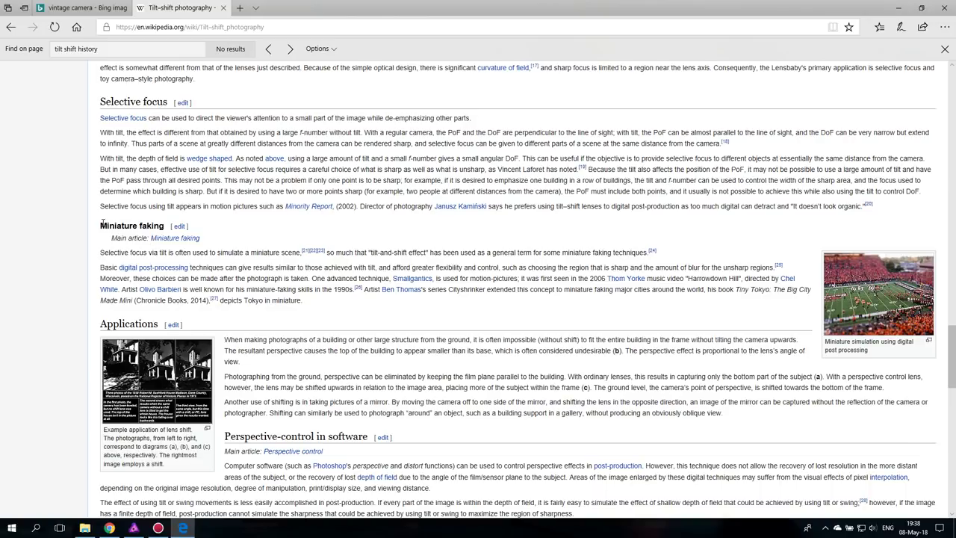
# - Highlight the Miniature faking heading and view the tilted-camera and lens-shift diagrams full size
pyautogui.moveTo(101, 226); pyautogui.dragTo(165, 226)
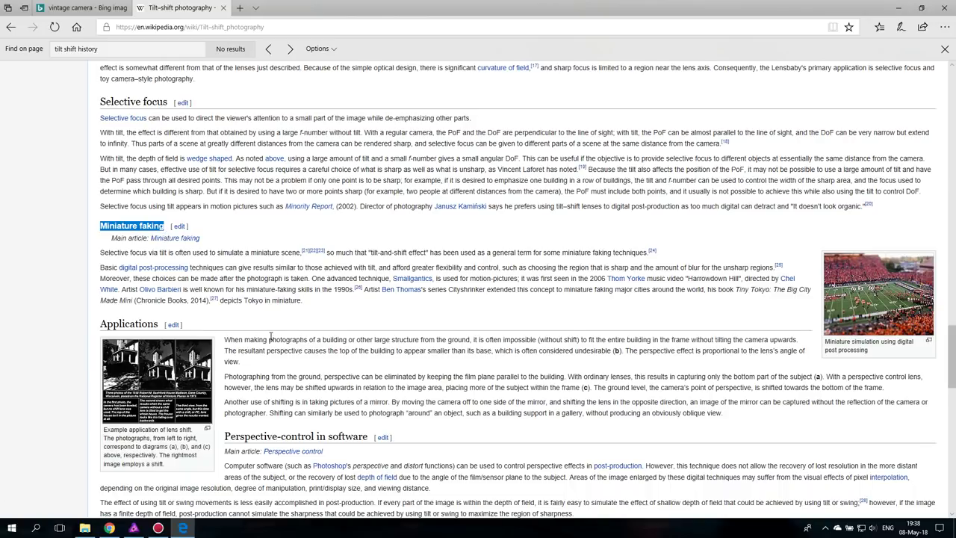
pyautogui.scroll(15, 270, 336)
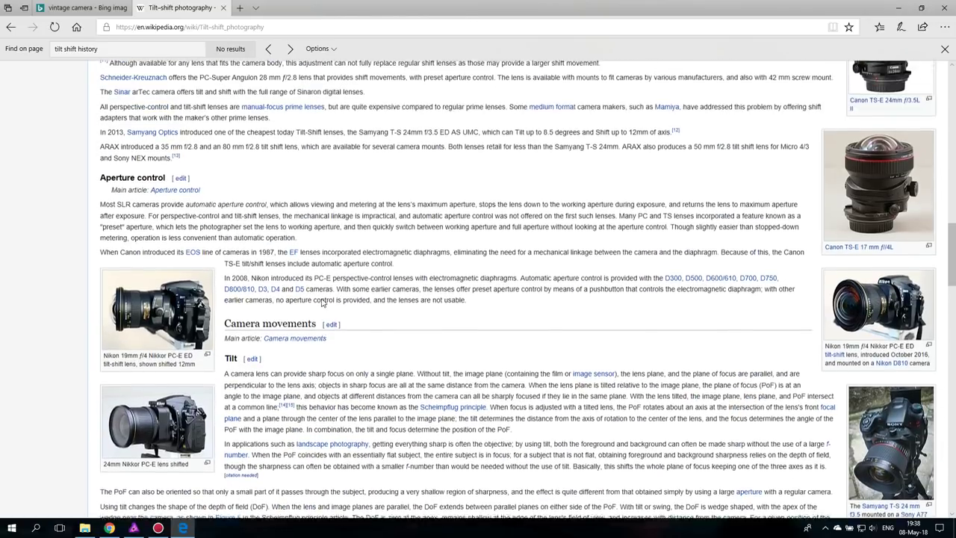
pyautogui.scroll(12, 323, 302)
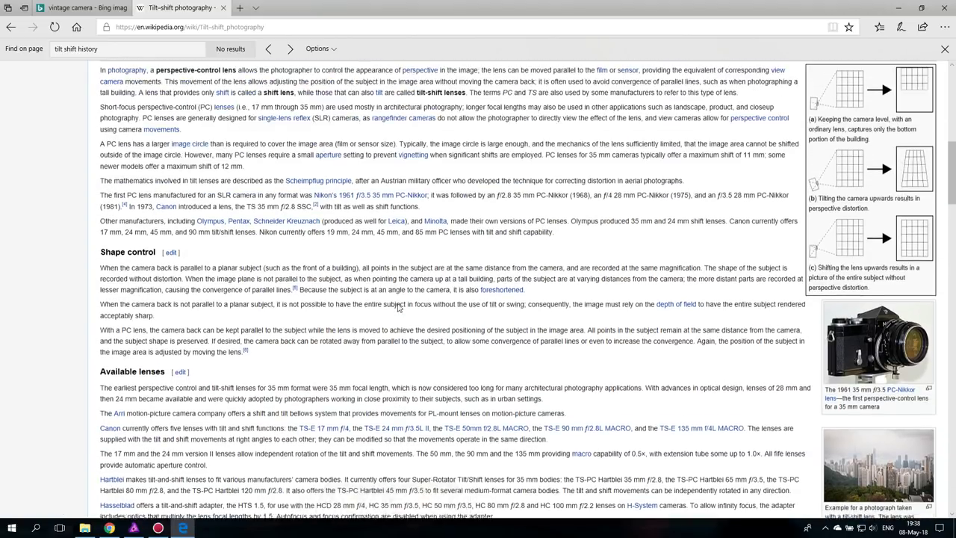
pyautogui.scroll(2, 388, 306)
pyautogui.scroll(-3, 395, 306)
pyautogui.scroll(1, 672, 268)
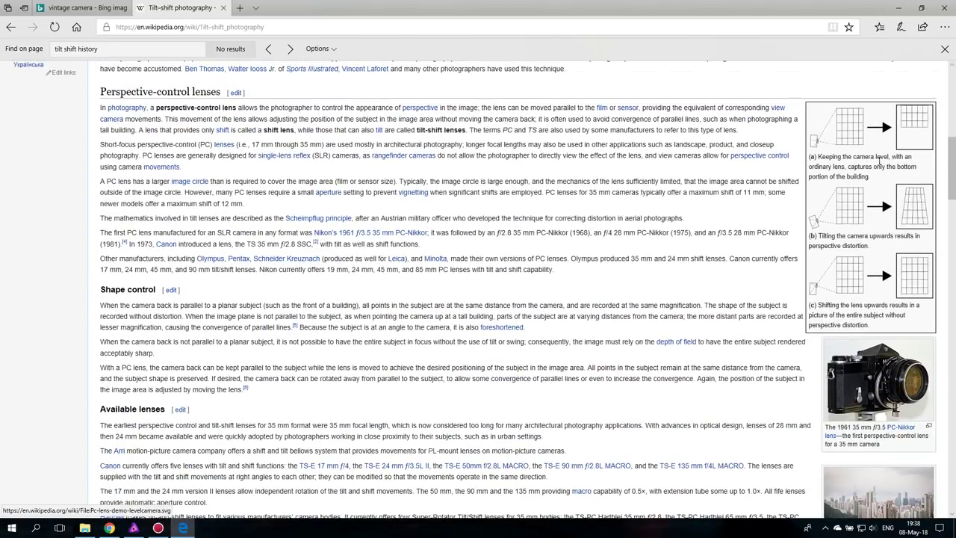
pyautogui.click(849, 211)
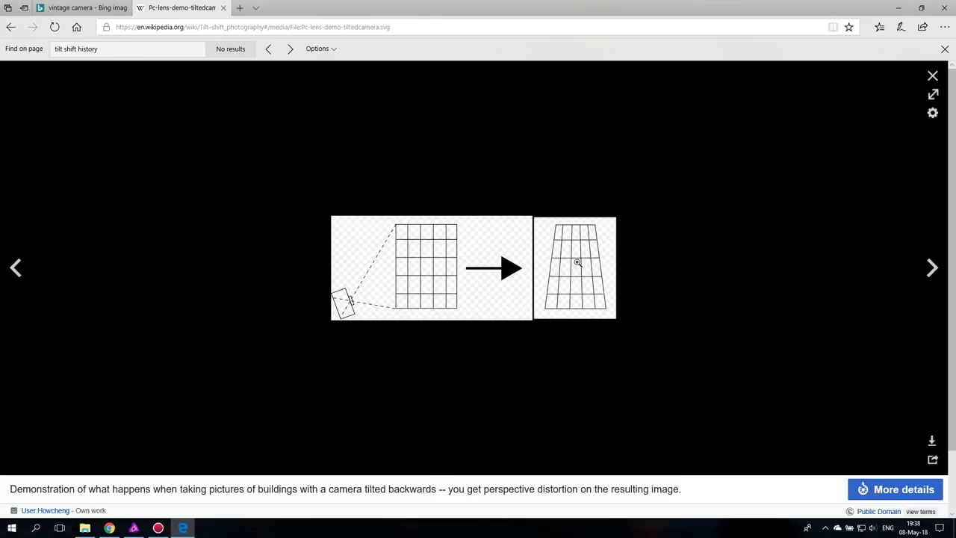
pyautogui.click(931, 75)
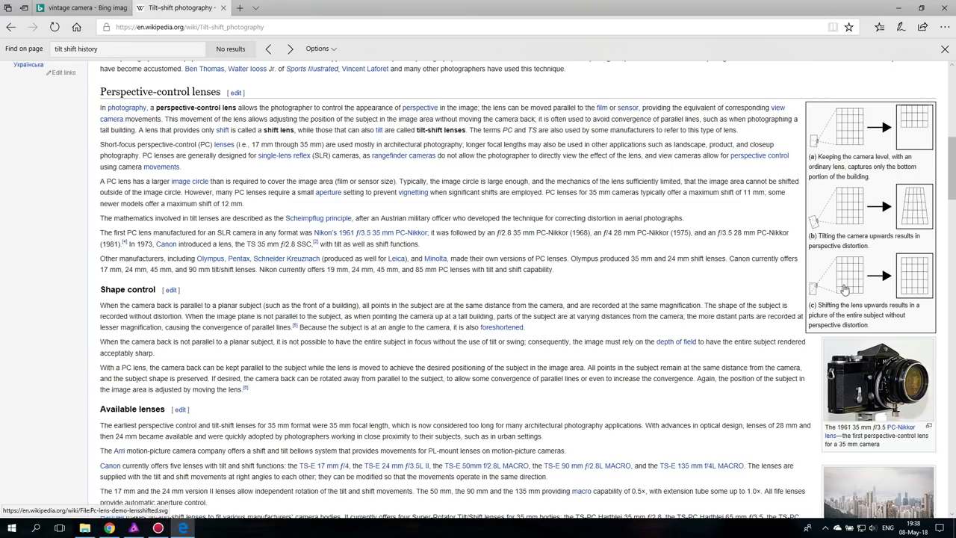
pyautogui.click(842, 290)
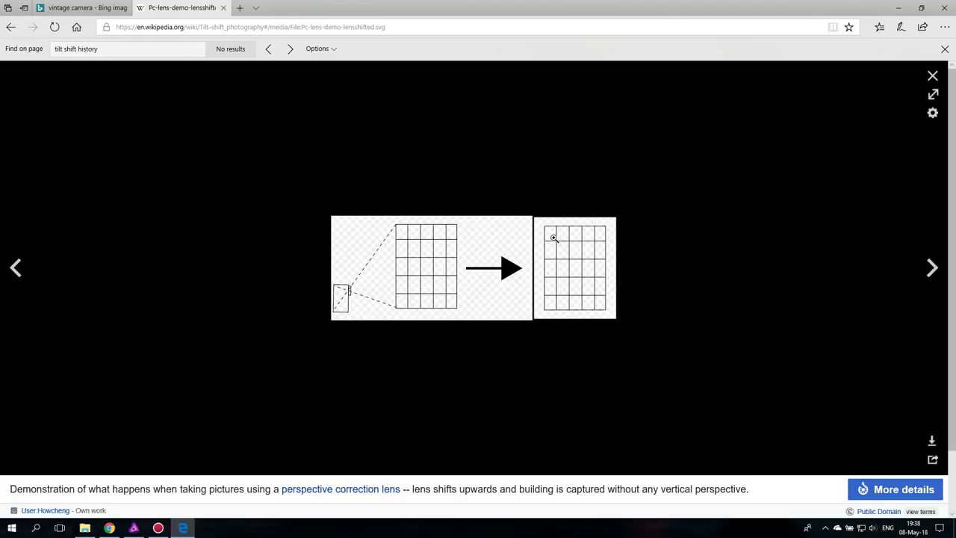
pyautogui.click(932, 76)
# - View the miniature stadium example full size, then return to Affinity Photo
pyautogui.scroll(-15, 703, 227)
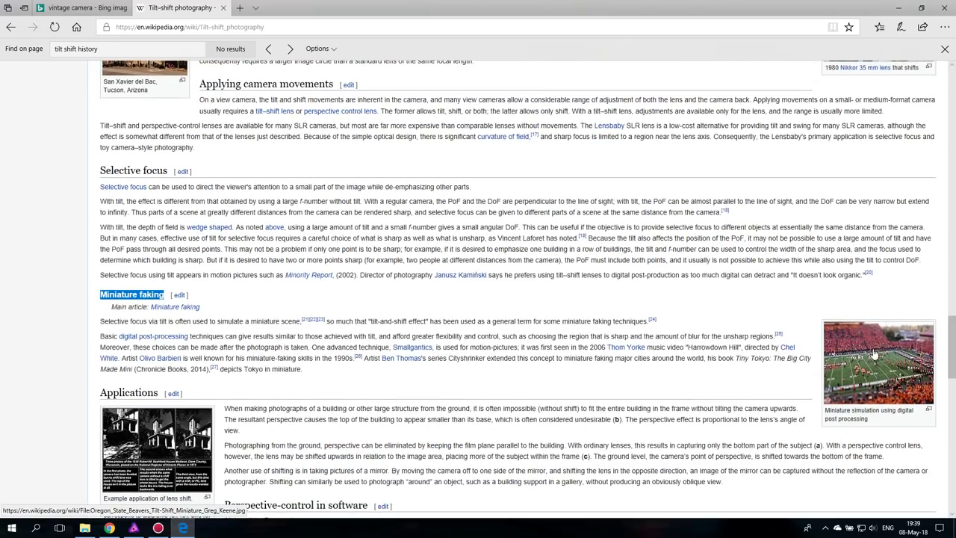
pyautogui.click(874, 352)
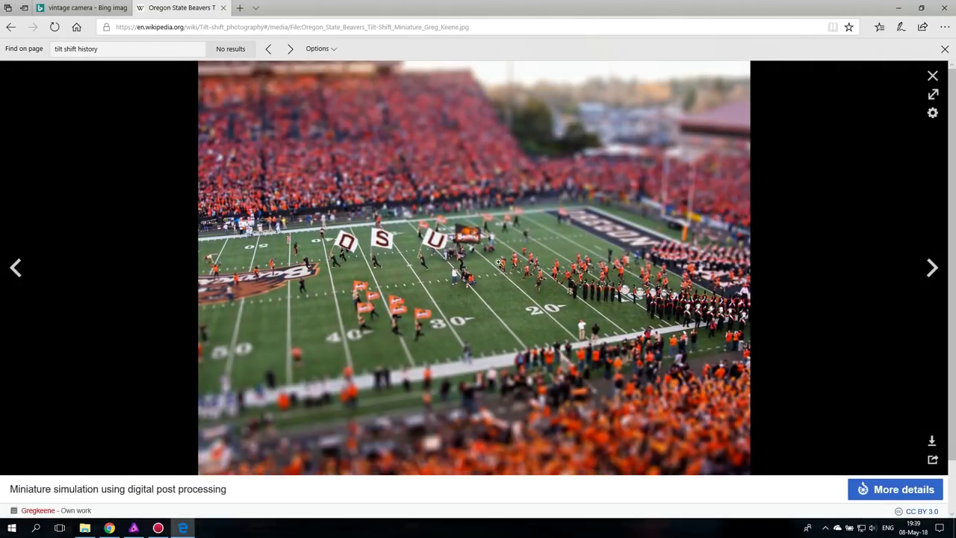
pyautogui.click(932, 77)
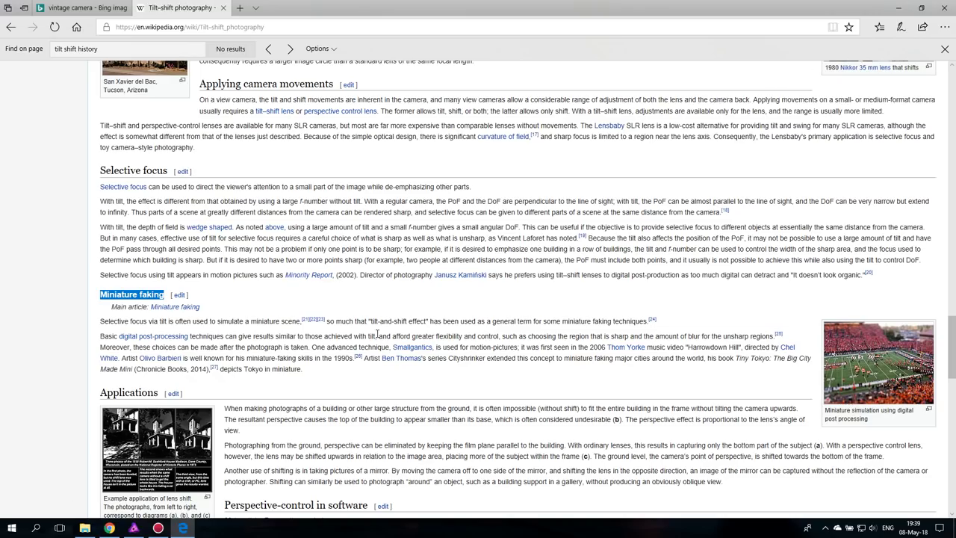
pyautogui.click(134, 528)
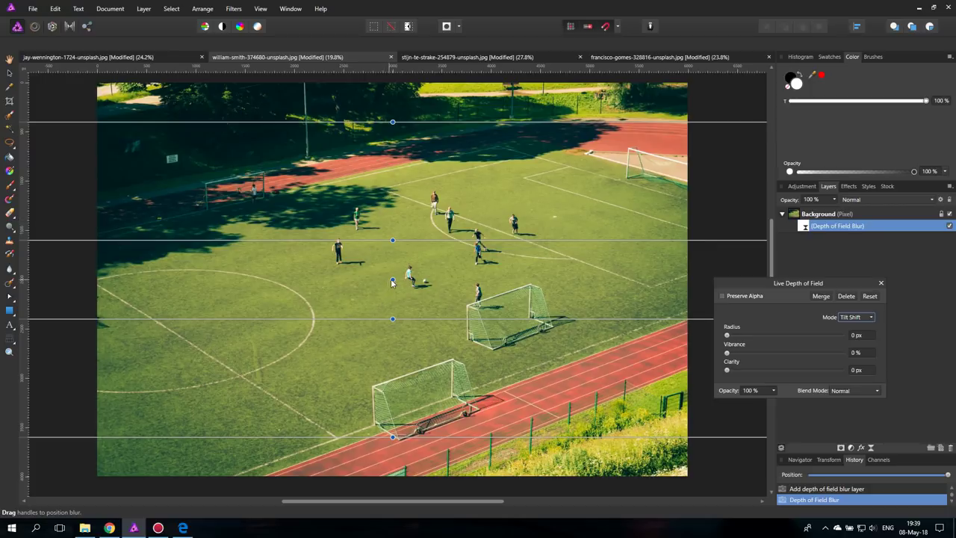
# - Move the Tilt Shift focus band up and right and tilt it clockwise through the players
pyautogui.moveTo(393, 279); pyautogui.dragTo(402, 256)
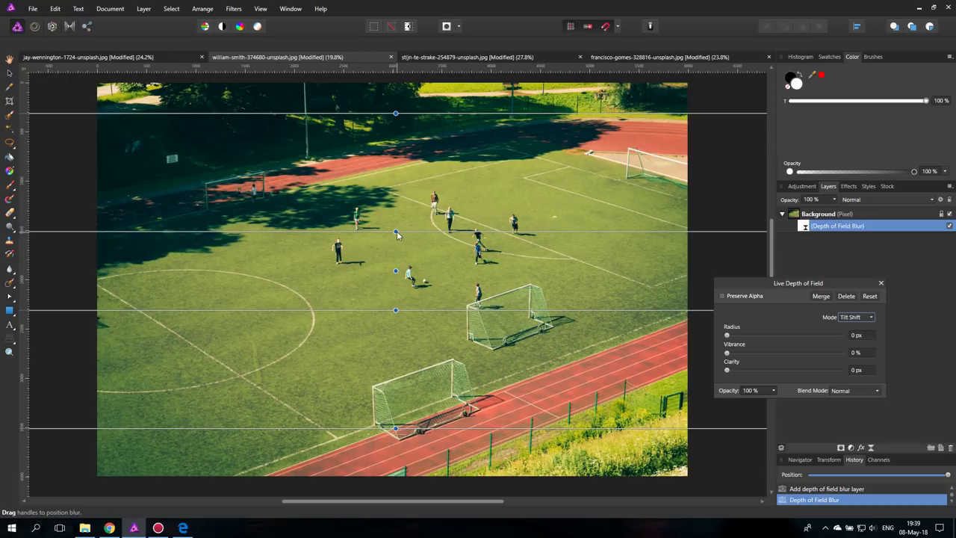
pyautogui.moveTo(397, 232)
pyautogui.mouseDown()
pyautogui.moveTo(405, 173)
pyautogui.moveTo(409, 240)
pyautogui.moveTo(425, 236)
pyautogui.moveTo(397, 226)
pyautogui.moveTo(397, 207)
pyautogui.moveTo(398, 243)
pyautogui.moveTo(399, 233)
pyautogui.mouseUp()
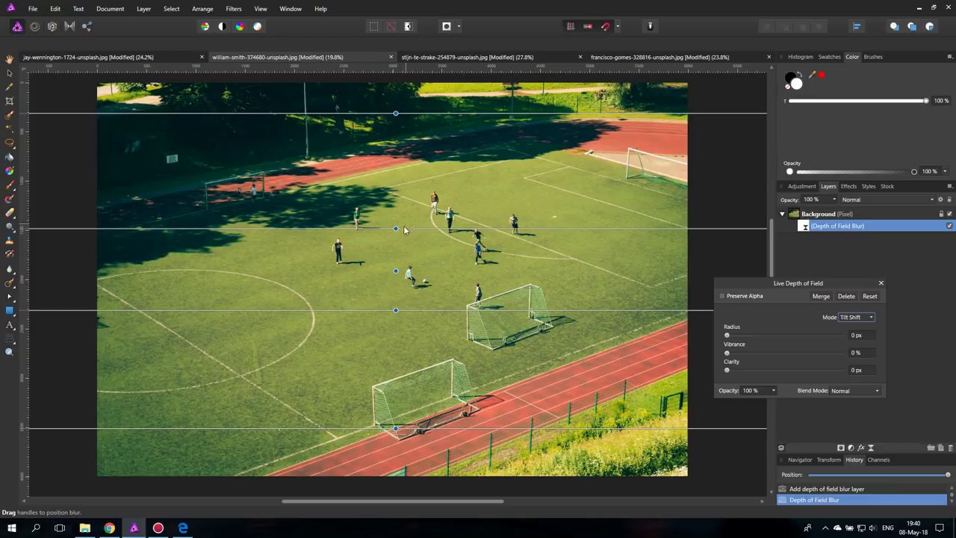
pyautogui.moveTo(396, 228); pyautogui.dragTo(404, 231)
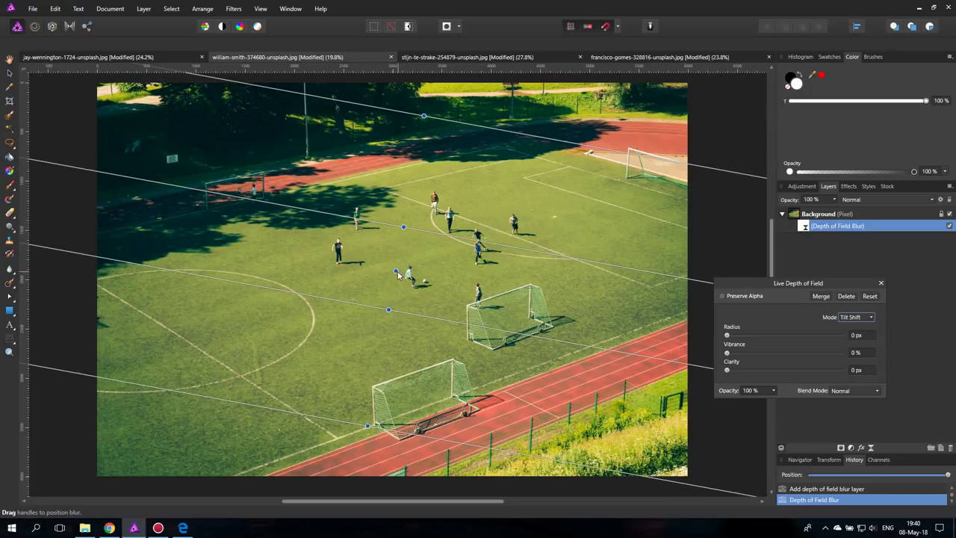
pyautogui.moveTo(395, 271); pyautogui.dragTo(412, 263)
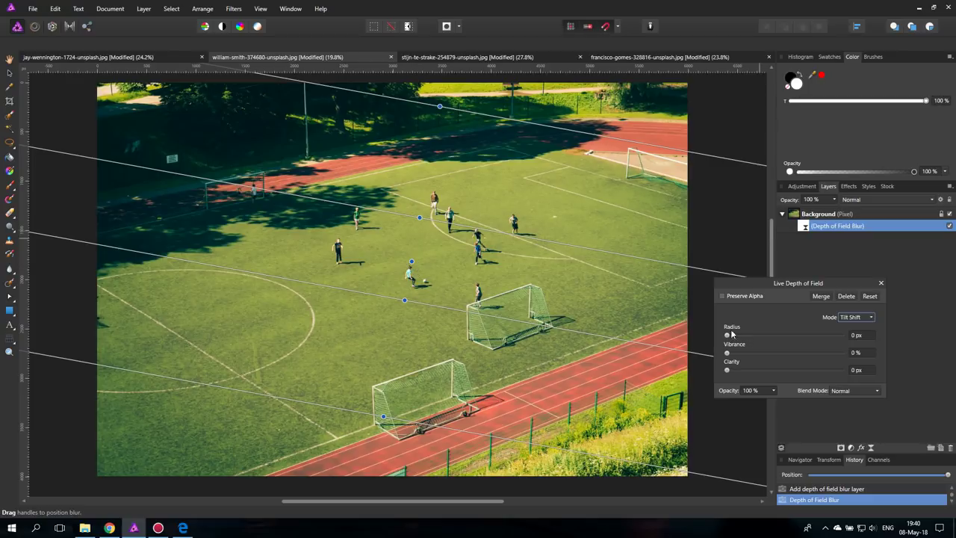
# - Set the Tilt Shift blur Radius to 52.2 px and enable Preserve Alpha
pyautogui.moveTo(727, 337); pyautogui.dragTo(809, 337)
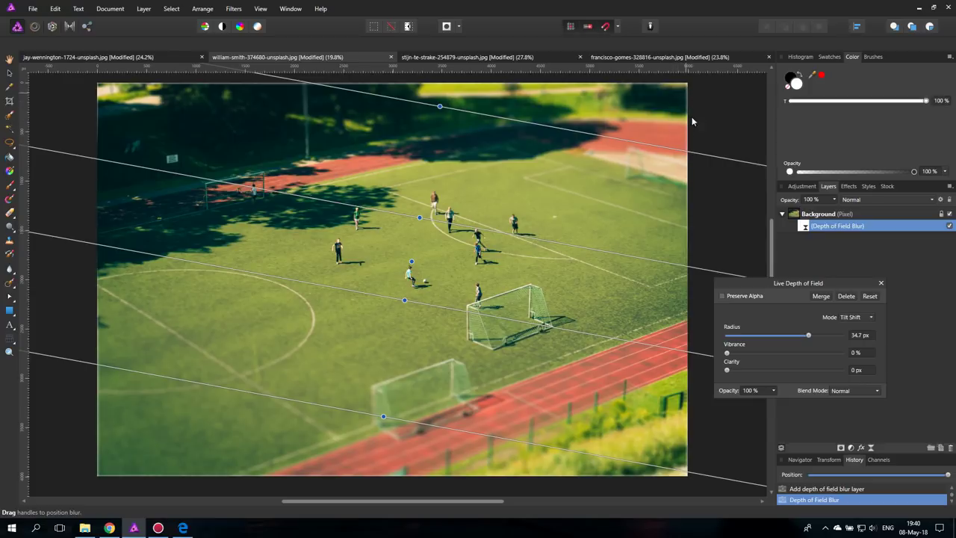
pyautogui.click(721, 297)
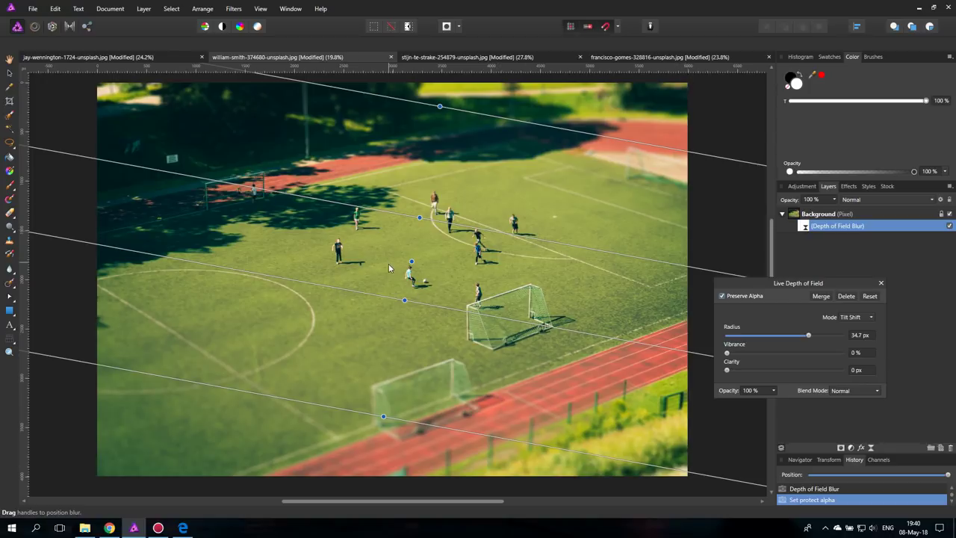
pyautogui.moveTo(763, 284); pyautogui.dragTo(741, 254)
pyautogui.click(787, 307)
pyautogui.moveTo(787, 306); pyautogui.dragTo(807, 313)
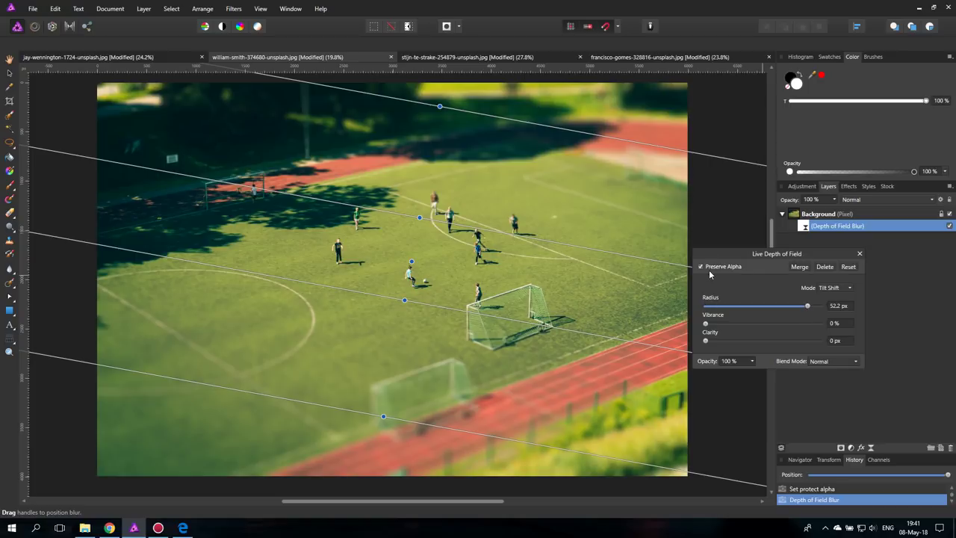
# - Set Vibrance to 9% and Clarity to 0.5 px, and raise the lower blur edge to the players
pyautogui.moveTo(705, 325); pyautogui.dragTo(748, 327)
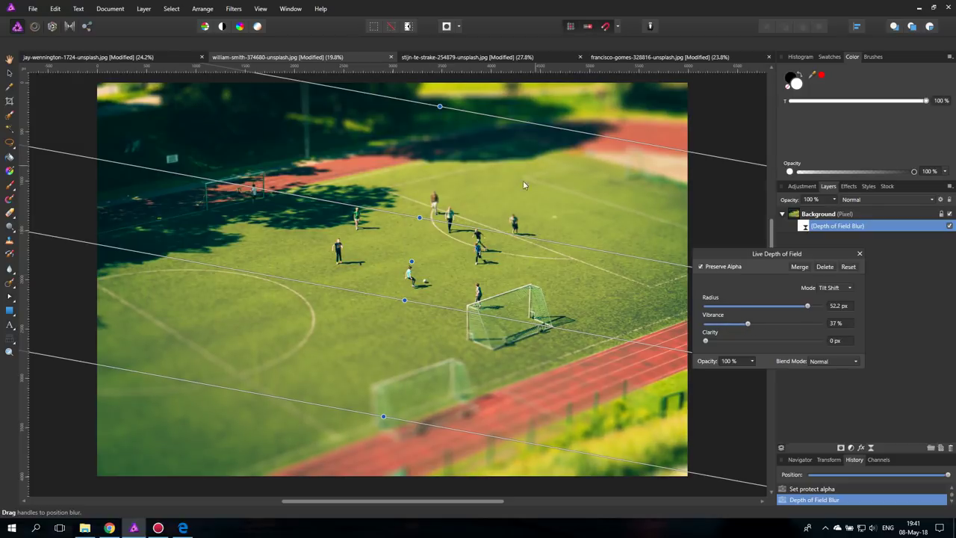
pyautogui.moveTo(747, 324); pyautogui.dragTo(705, 324)
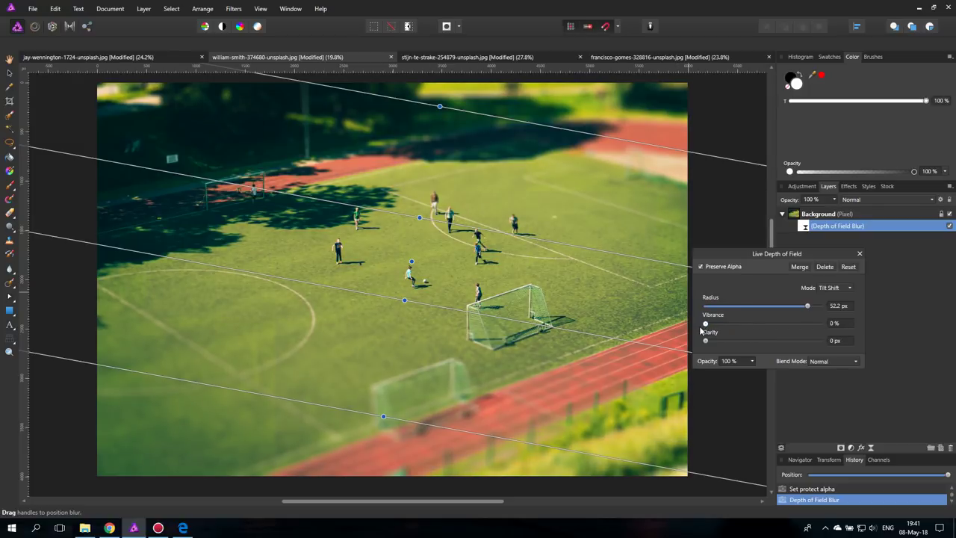
pyautogui.moveTo(730, 341)
pyautogui.mouseDown()
pyautogui.moveTo(785, 342)
pyautogui.moveTo(710, 344)
pyautogui.moveTo(748, 324)
pyautogui.moveTo(716, 325)
pyautogui.moveTo(721, 343)
pyautogui.mouseUp()
pyautogui.moveTo(384, 418); pyautogui.dragTo(403, 301)
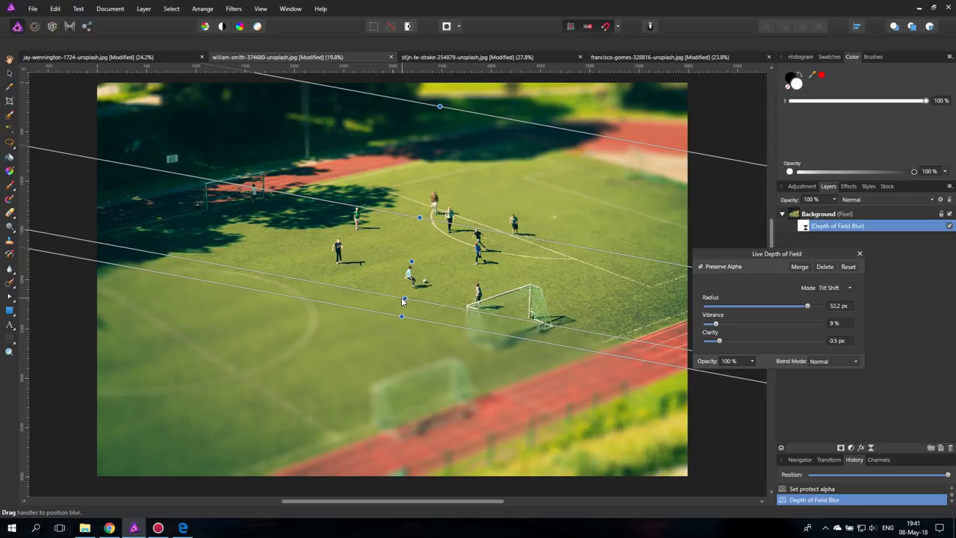
pyautogui.click(860, 254)
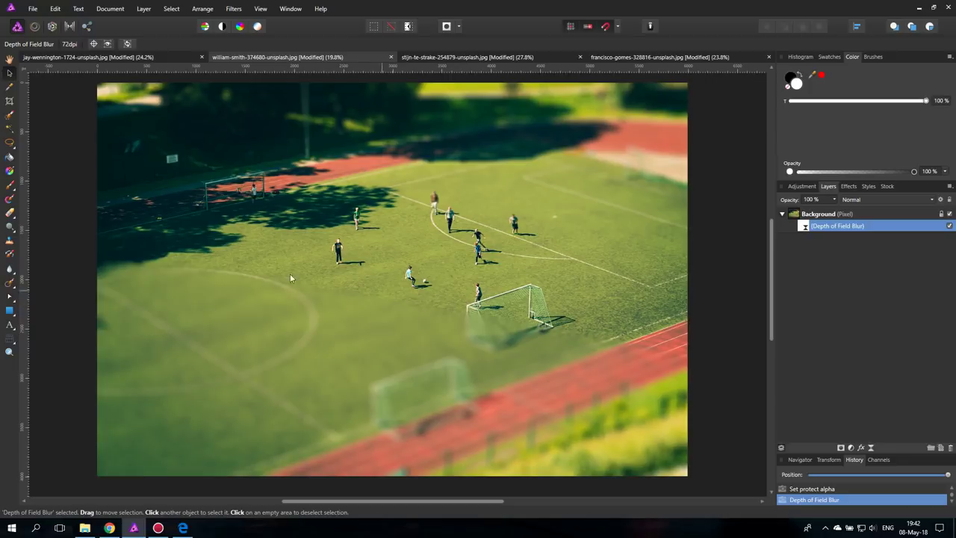
# - Widen the Tilt Shift focus band over the players and rotate it slightly clockwise
pyautogui.doubleClick(804, 225)
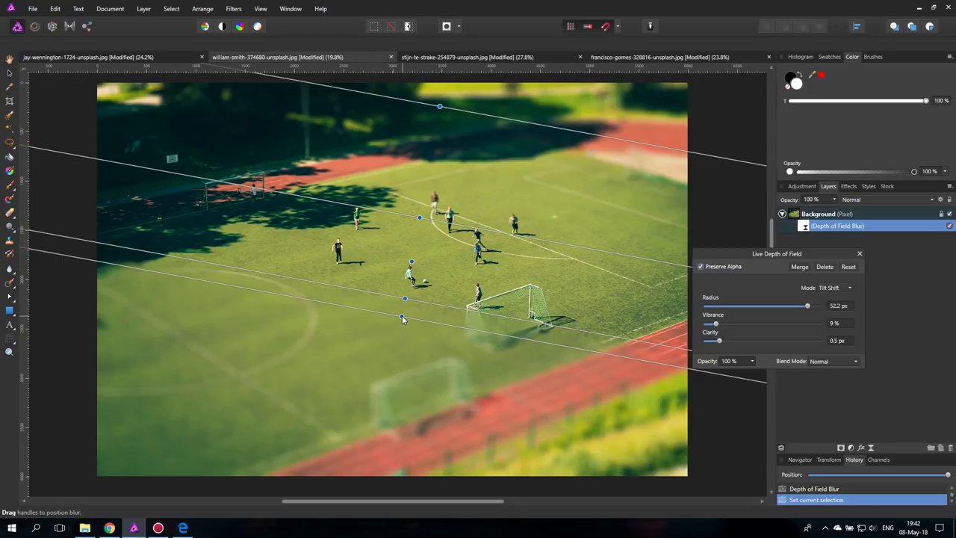
pyautogui.moveTo(401, 318)
pyautogui.mouseDown()
pyautogui.moveTo(391, 359)
pyautogui.moveTo(412, 305)
pyautogui.mouseUp()
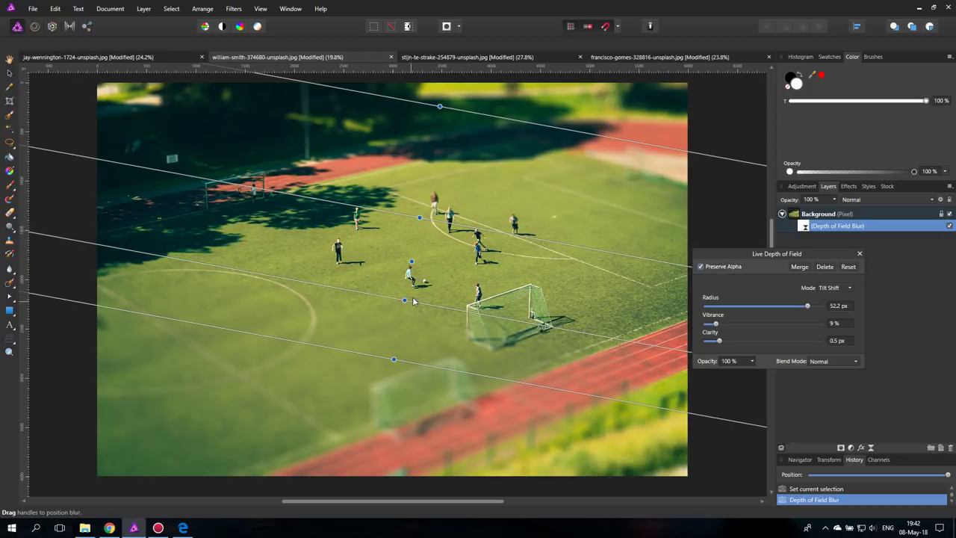
pyautogui.moveTo(421, 219); pyautogui.dragTo(417, 234)
pyautogui.moveTo(440, 106); pyautogui.dragTo(431, 141)
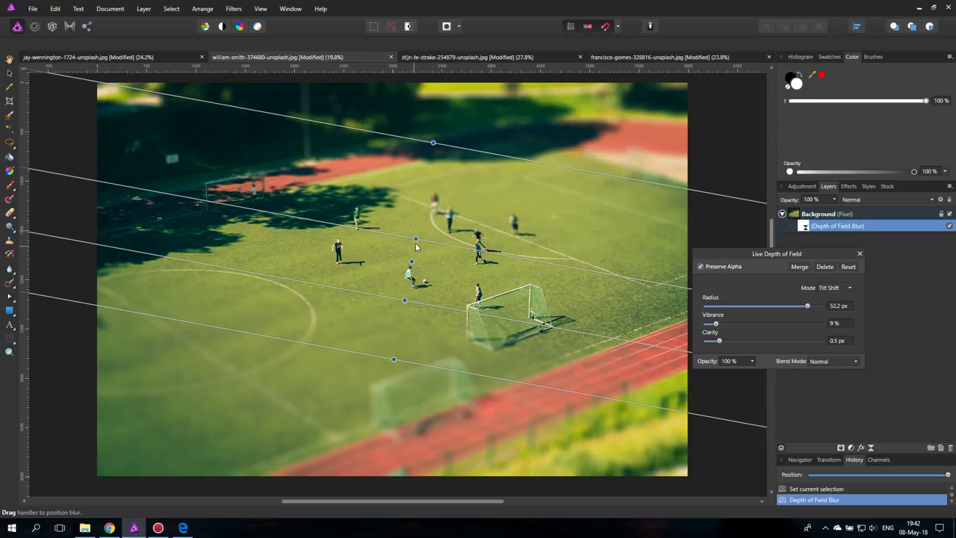
pyautogui.moveTo(416, 239); pyautogui.dragTo(418, 227)
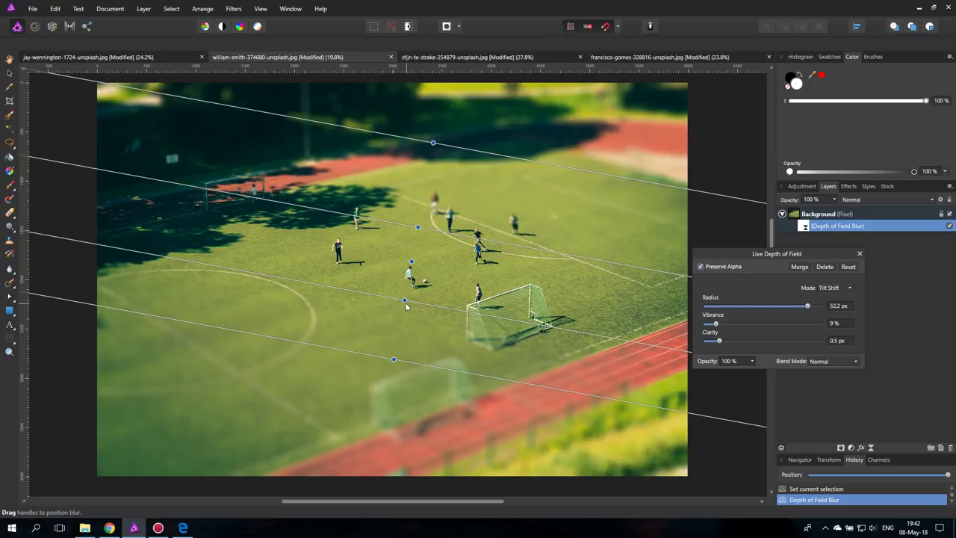
pyautogui.moveTo(406, 302); pyautogui.dragTo(404, 305)
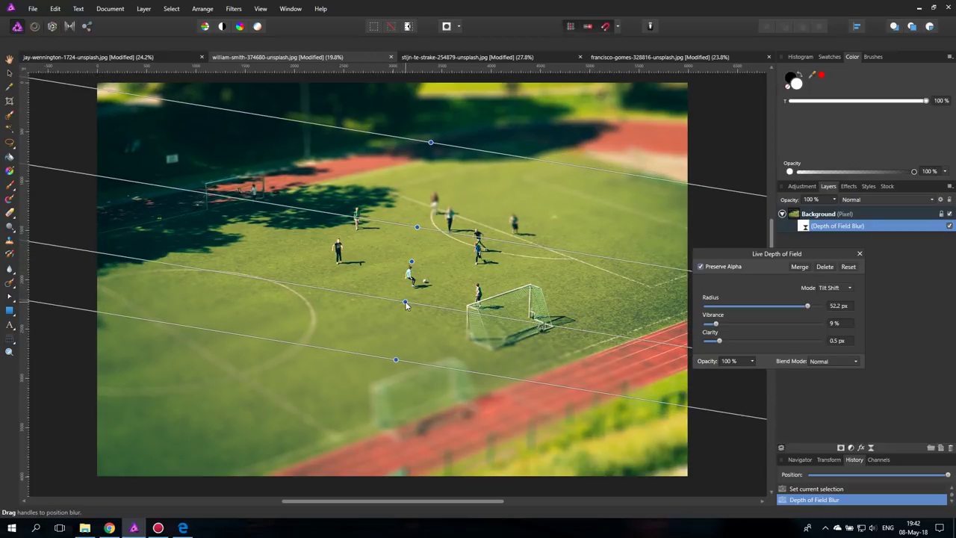
pyautogui.moveTo(404, 304); pyautogui.dragTo(406, 305)
pyautogui.click(860, 254)
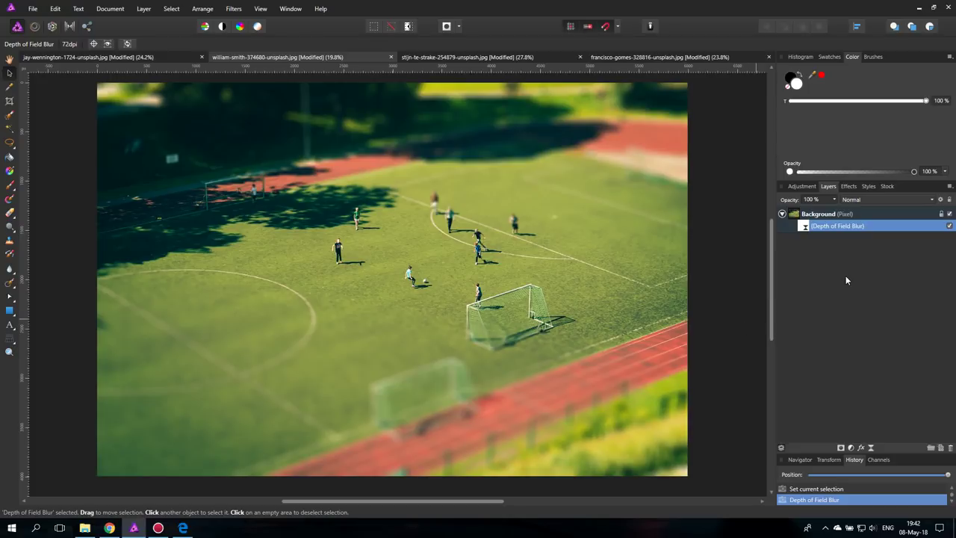
# - Shift the focus band slightly right and close the Depth of Field settings
pyautogui.doubleClick(809, 227)
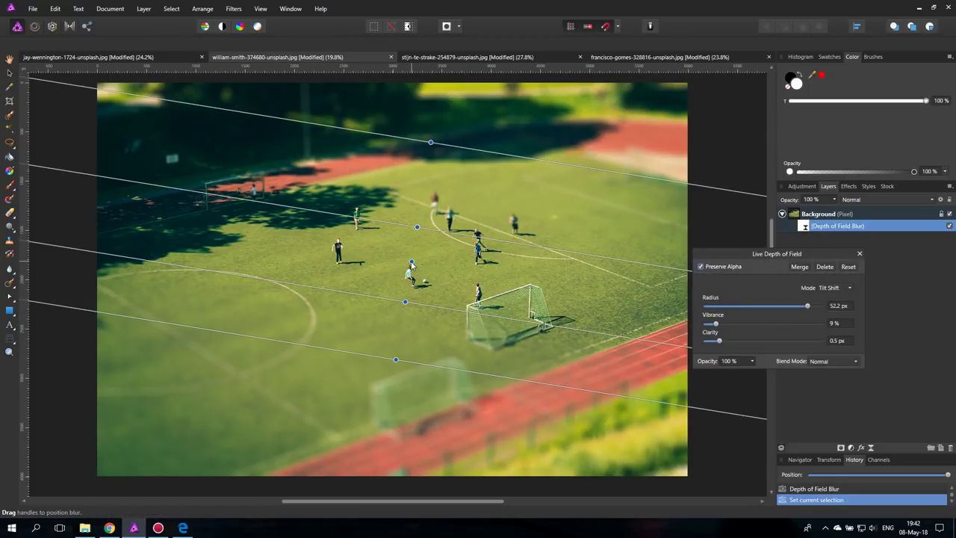
pyautogui.moveTo(409, 265); pyautogui.dragTo(423, 262)
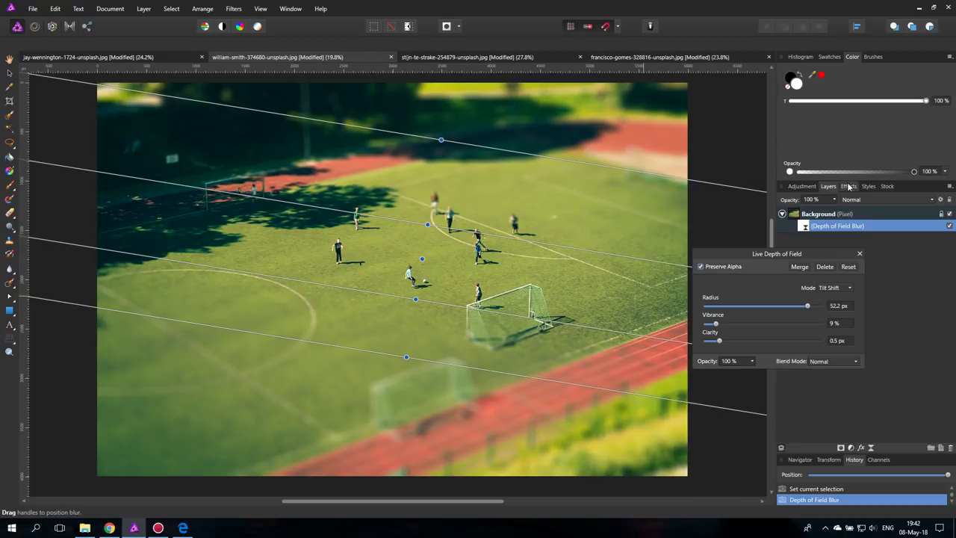
pyautogui.click(860, 255)
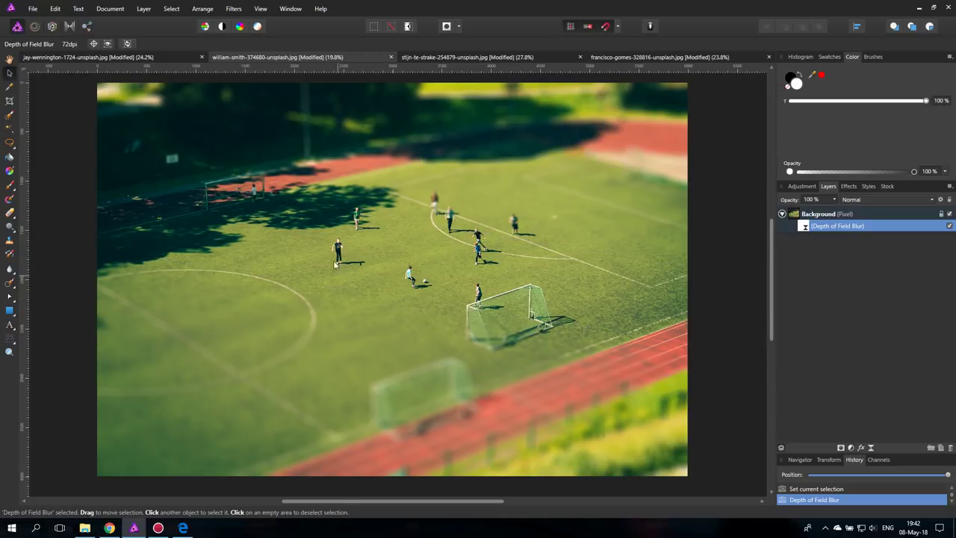